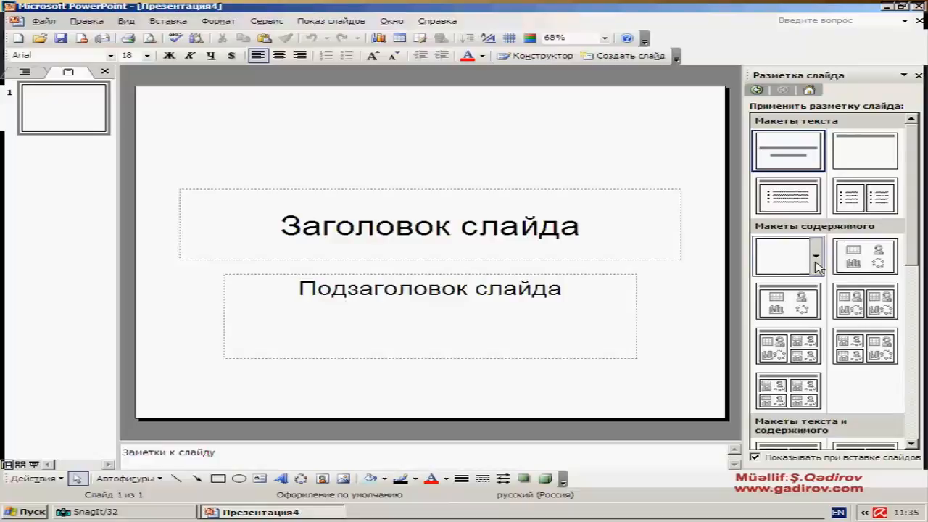
- Switch the slide to the blank layout (Пустой слайд) and apply the black Orbit design template
click(761, 262)
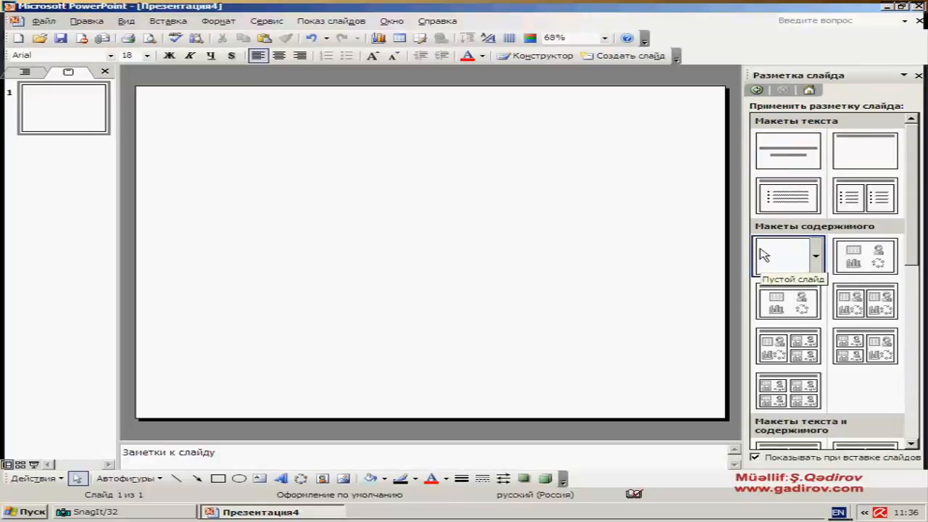
click(904, 76)
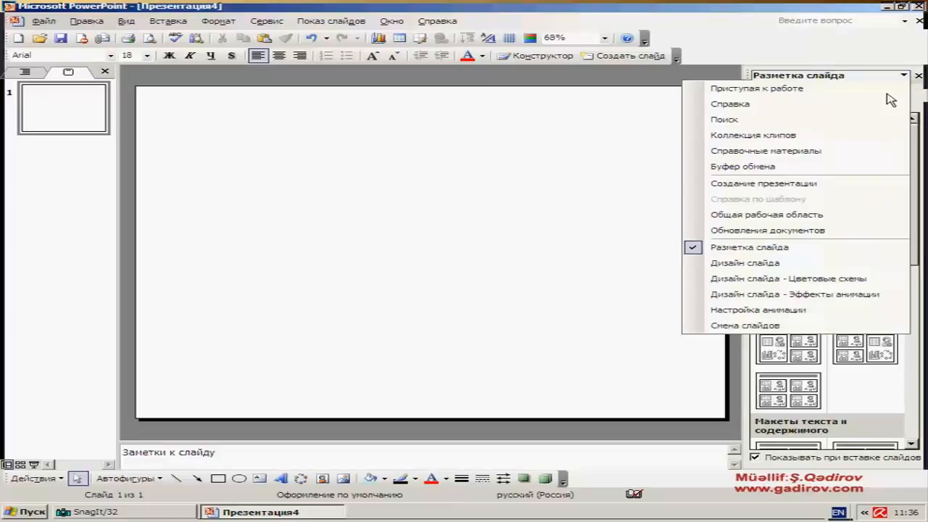
click(783, 264)
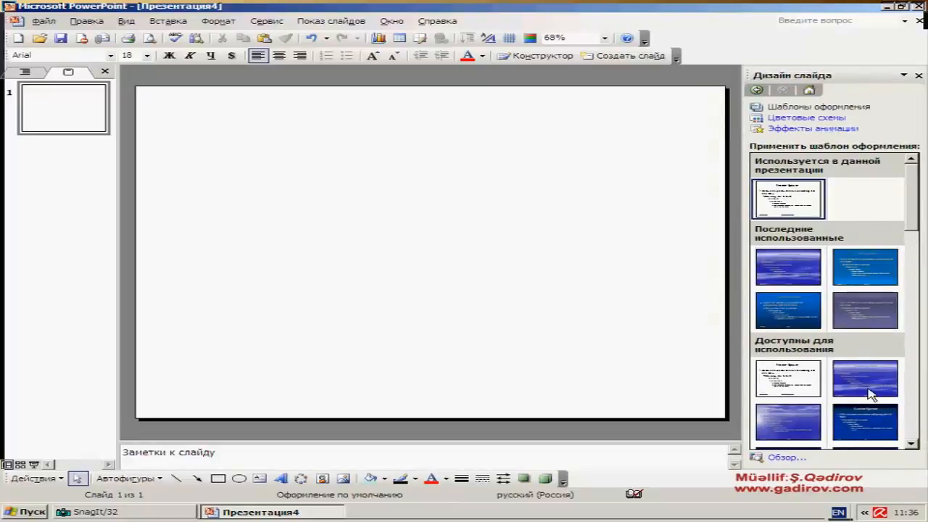
drag(917, 212, 911, 295)
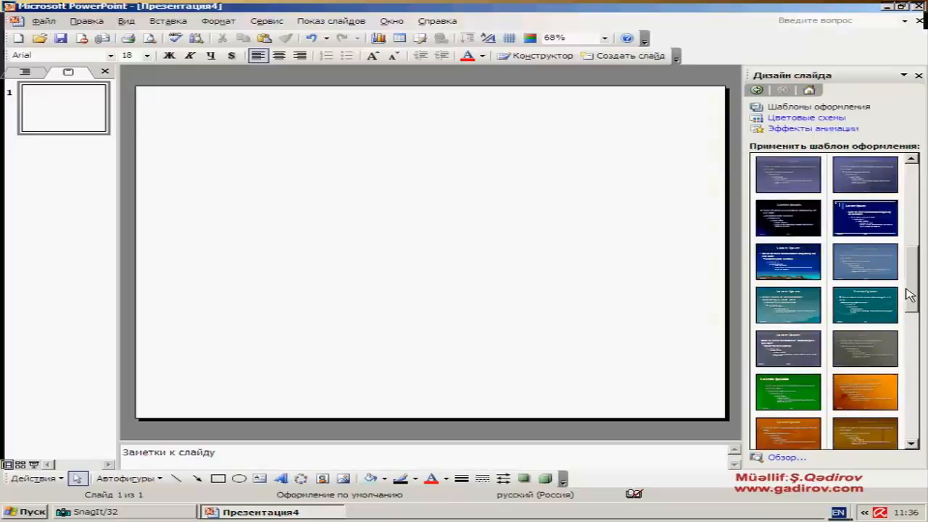
click(781, 228)
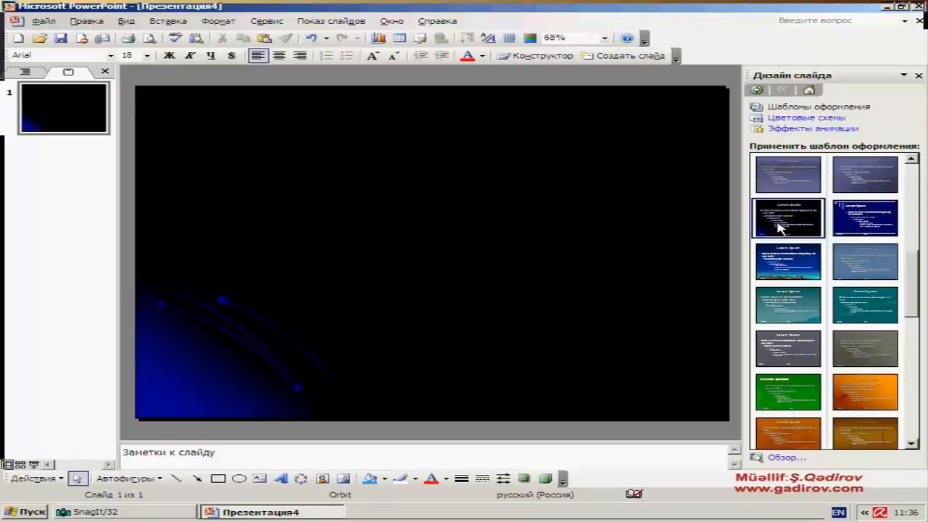
click(142, 480)
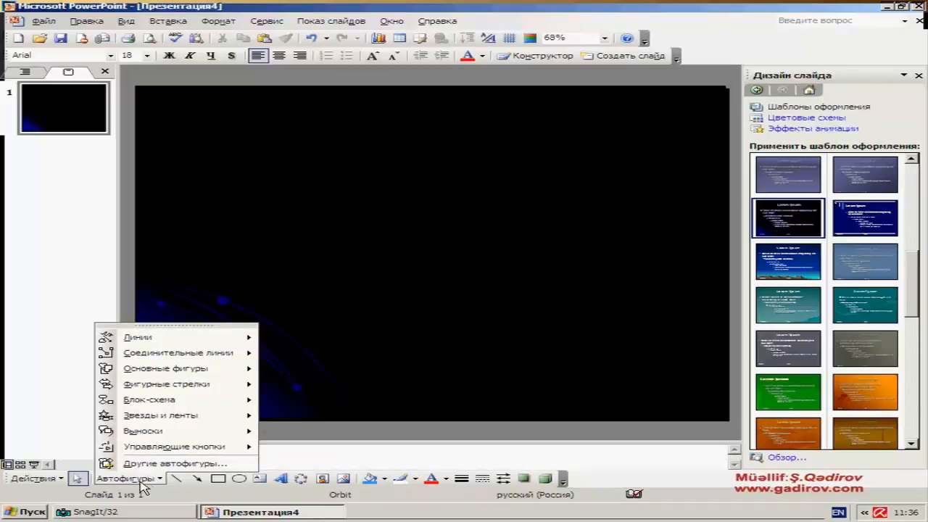
click(176, 479)
click(197, 480)
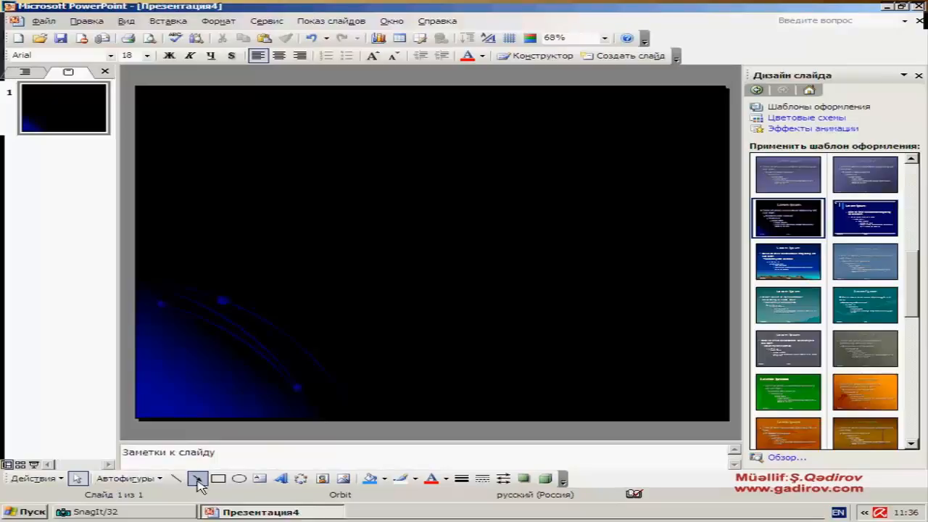
click(215, 479)
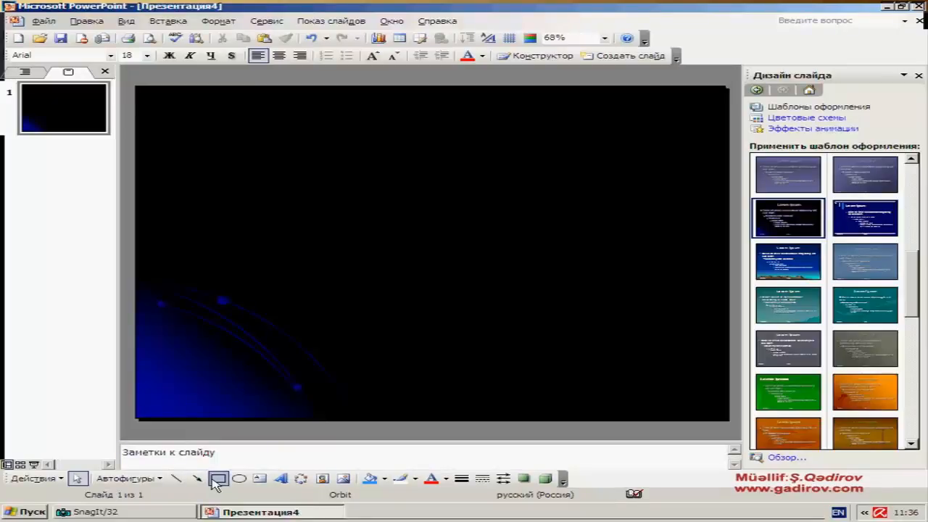
click(242, 481)
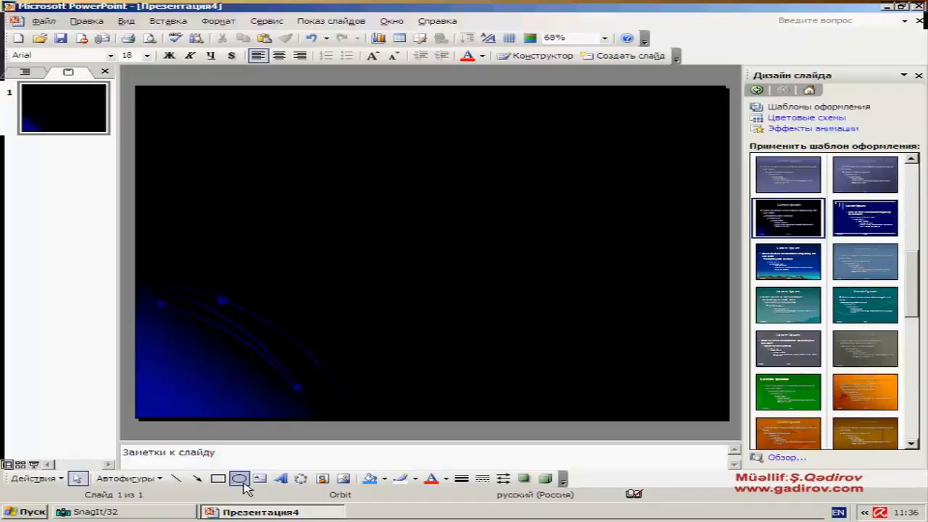
click(33, 478)
click(78, 478)
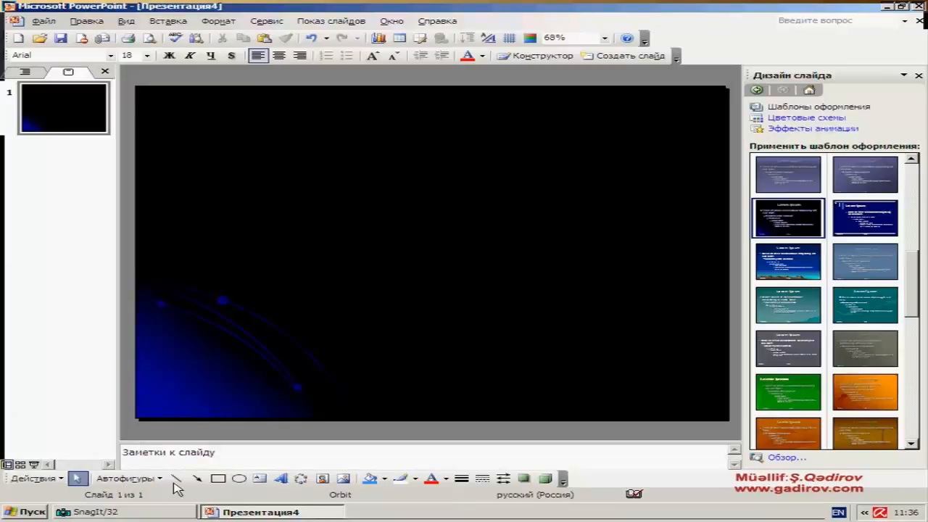
click(197, 478)
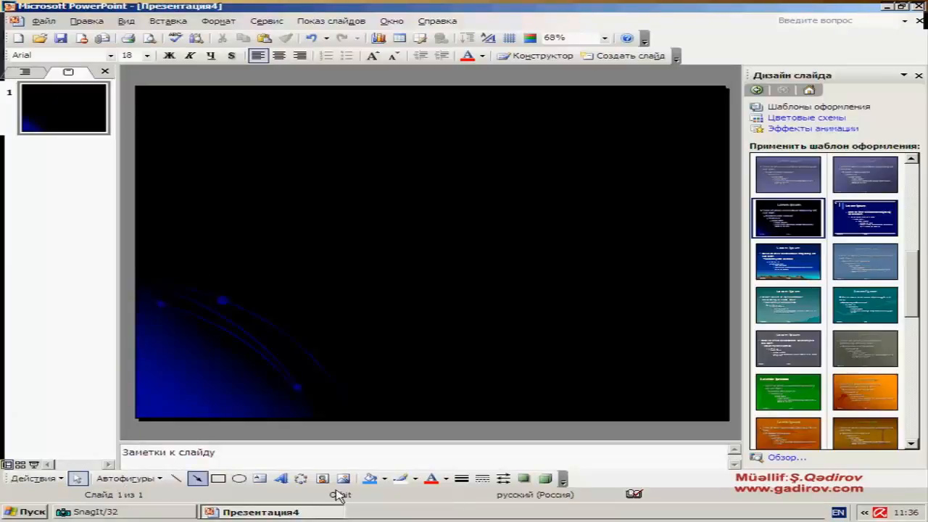
click(384, 478)
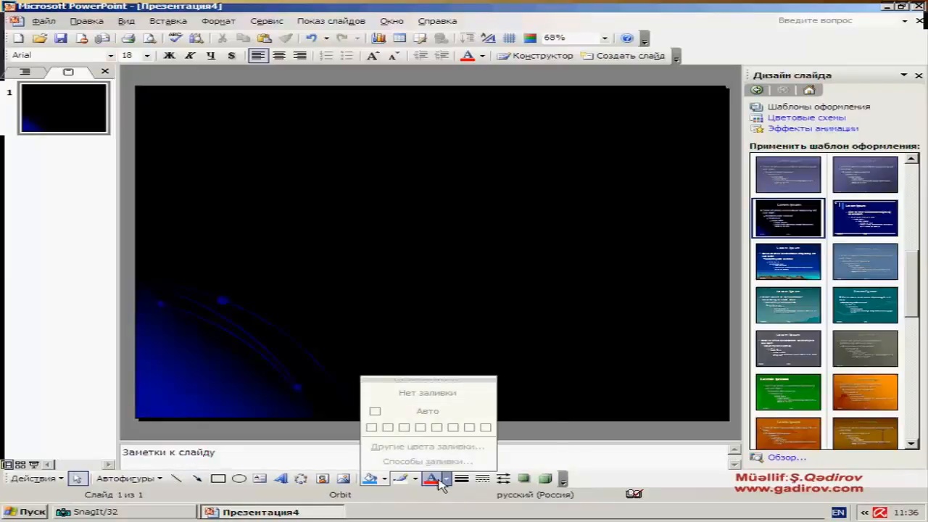
mouse_move(413, 482)
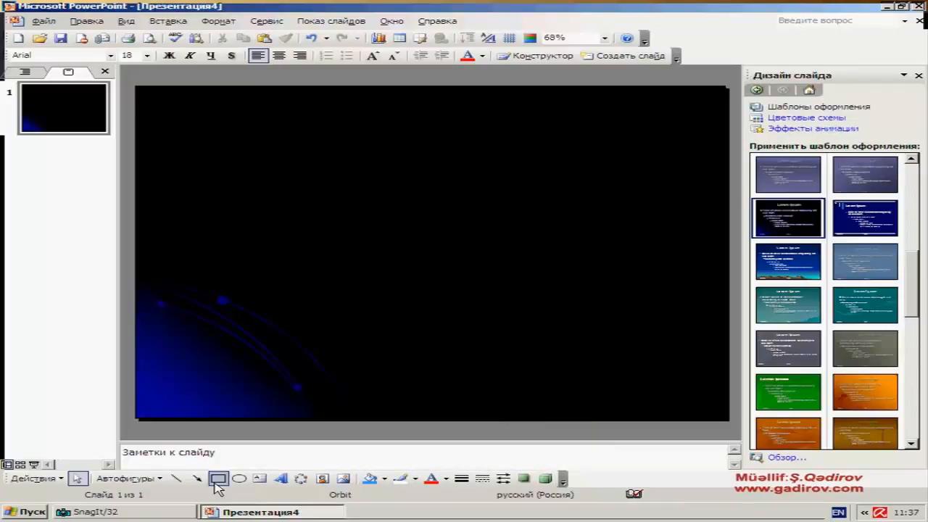
- Draw a rectangle about 9 by 4.4 cm in the slide's upper left area and an ellipse overlapping its lower right corner
click(218, 478)
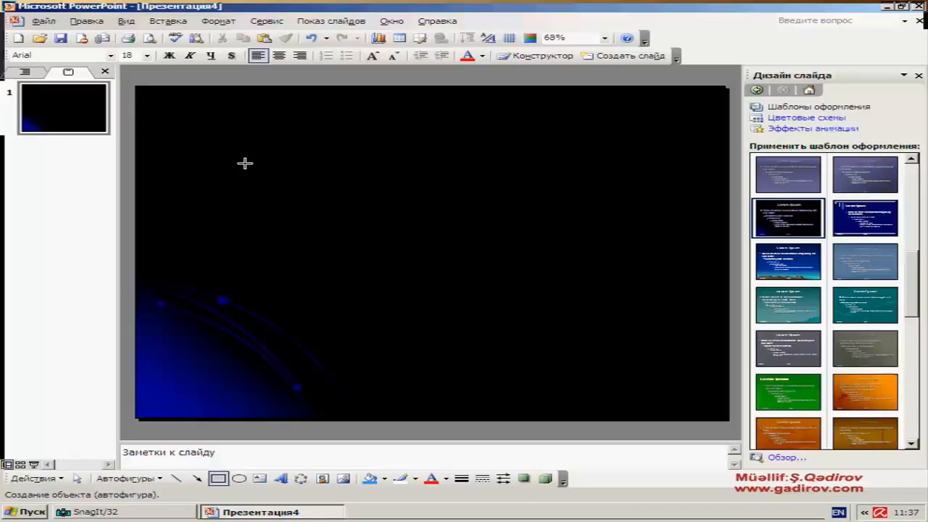
drag(243, 151, 454, 229)
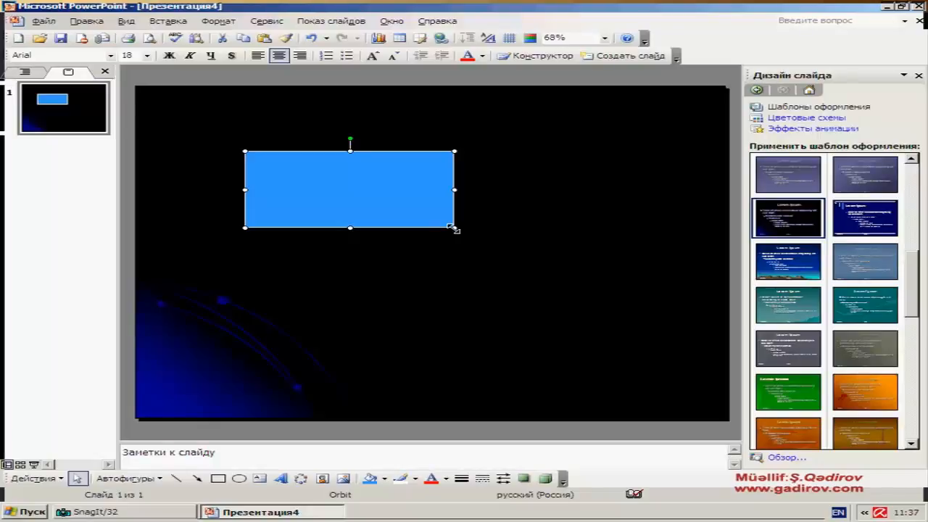
click(239, 478)
drag(361, 190, 542, 293)
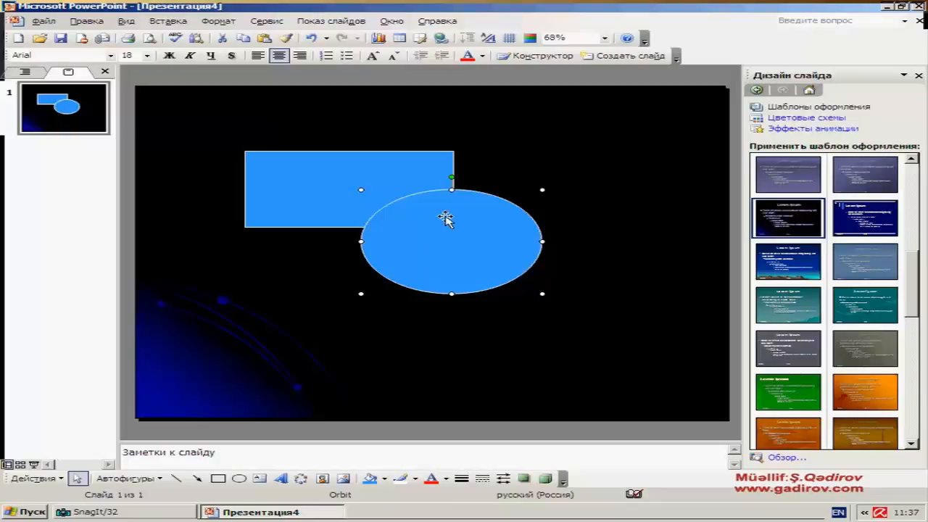
- Fill the ellipse with an orange-red from the standard colour palette
click(386, 480)
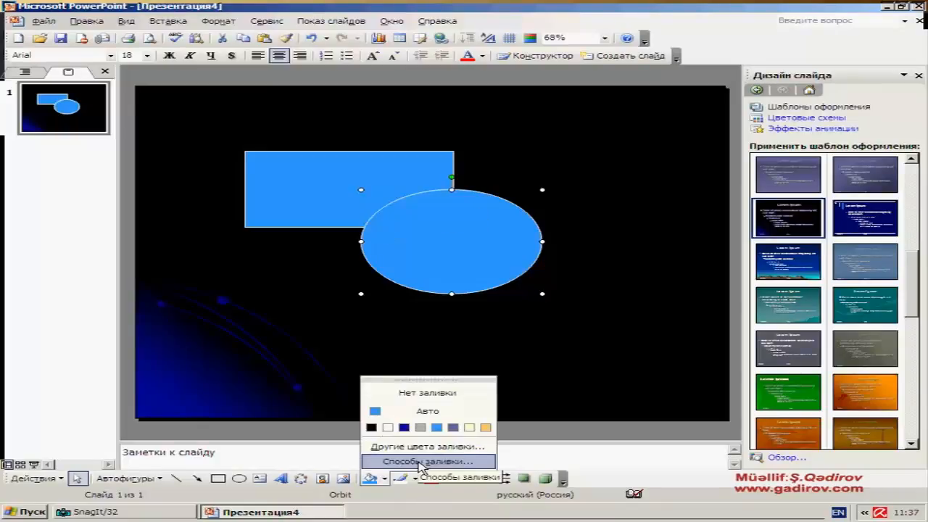
click(422, 447)
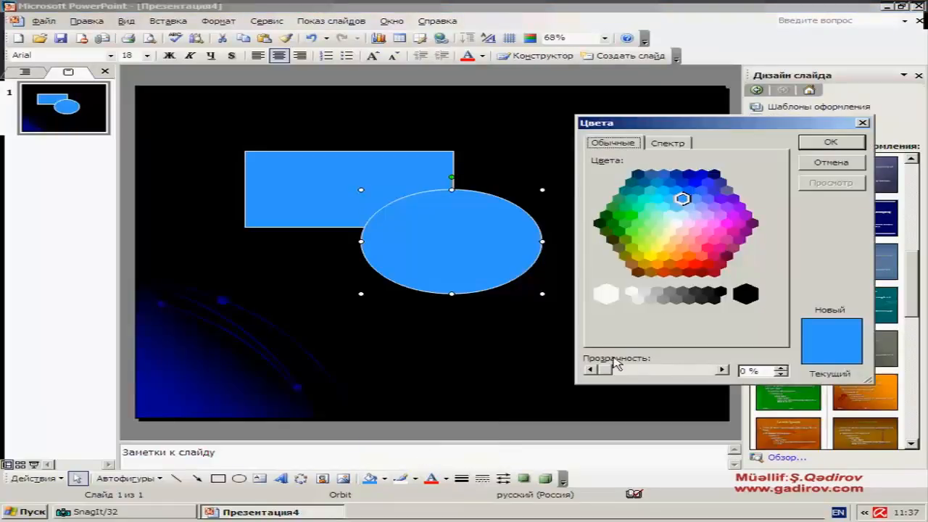
click(682, 264)
key(Return)
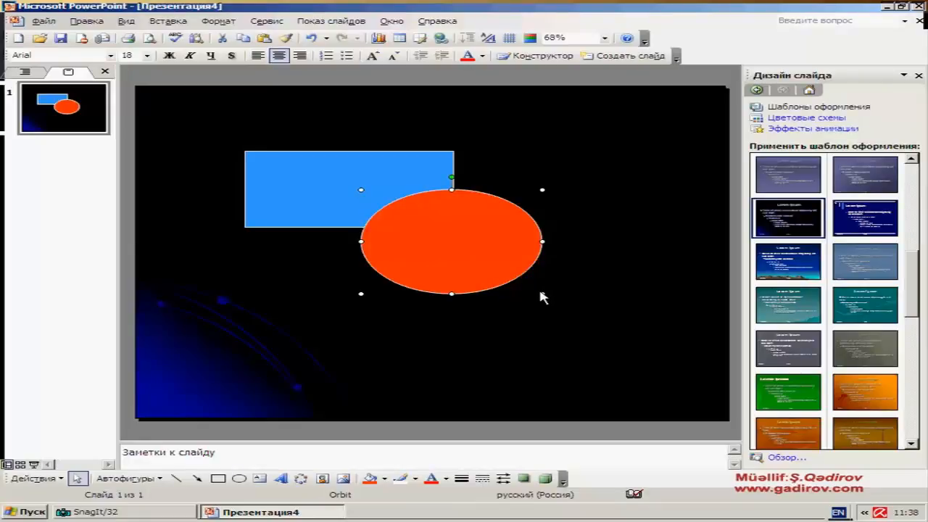
- Widen the ellipse to the right while keeping it about as tall as drawn, and rotate it counterclockwise into a slanted position
drag(543, 294, 624, 344)
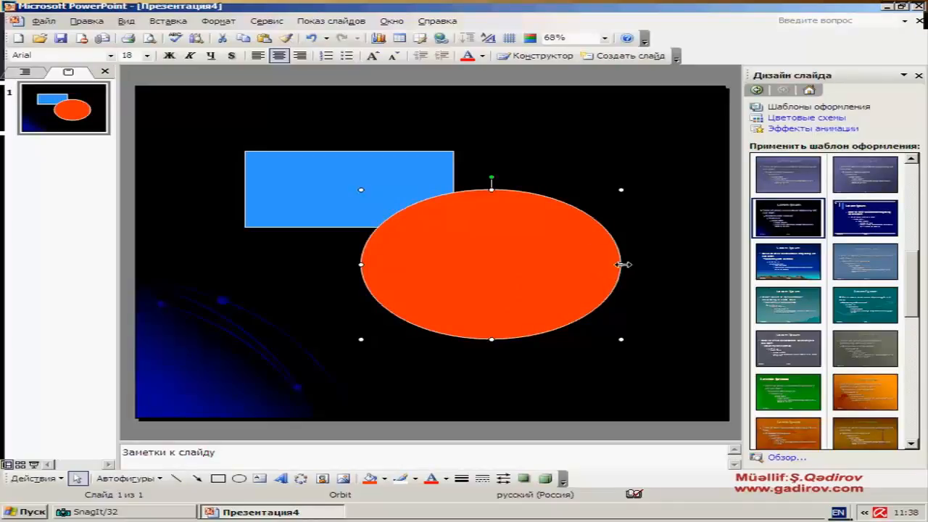
mouse_move(622, 265)
mouse_down()
mouse_move(550, 264)
mouse_move(612, 264)
mouse_up()
drag(487, 339, 487, 294)
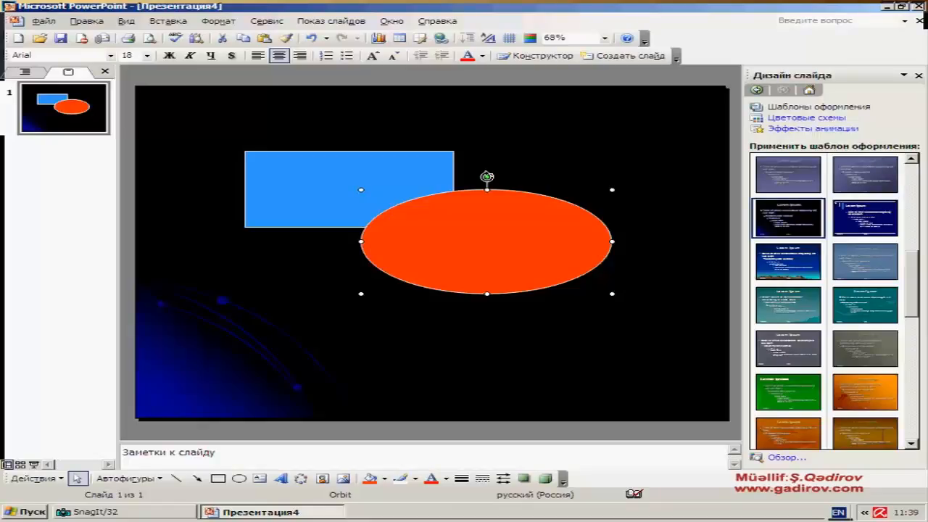
drag(487, 176, 440, 201)
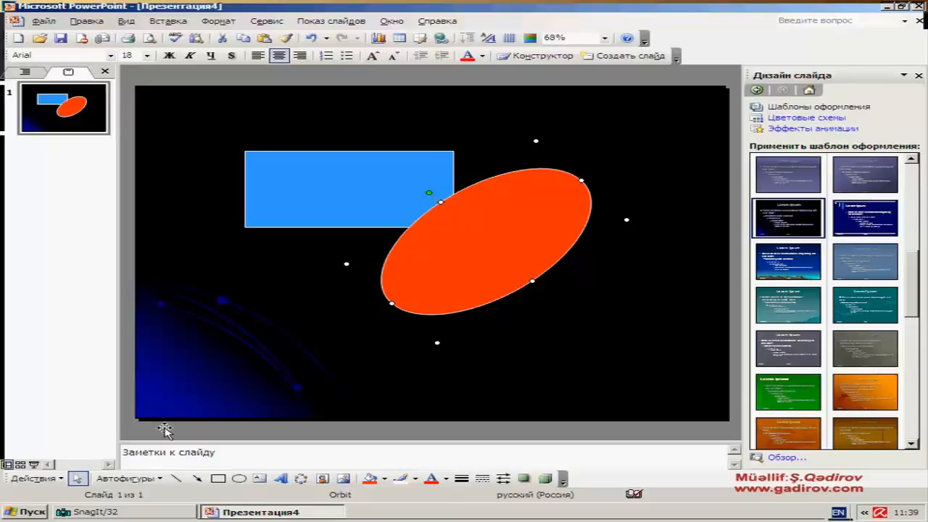
- Send the orange-red ellipse behind the blue rectangle
click(606, 339)
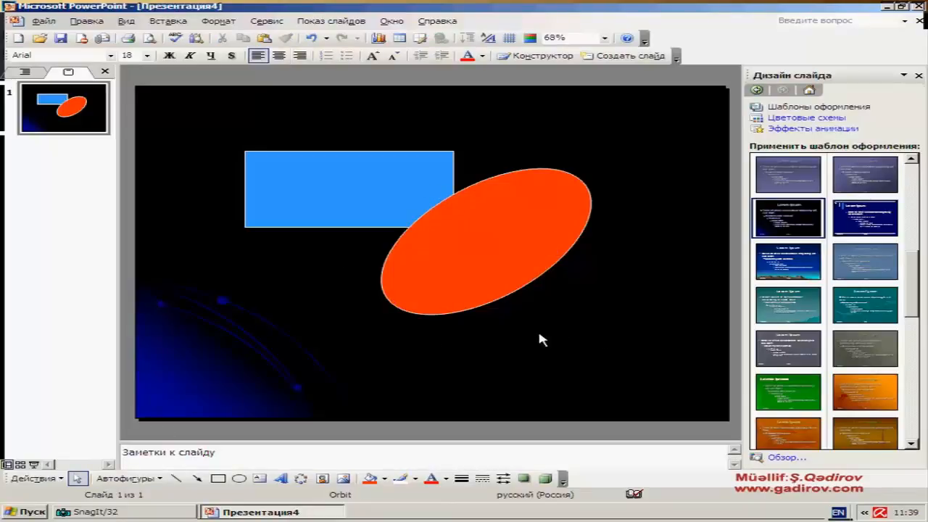
click(506, 280)
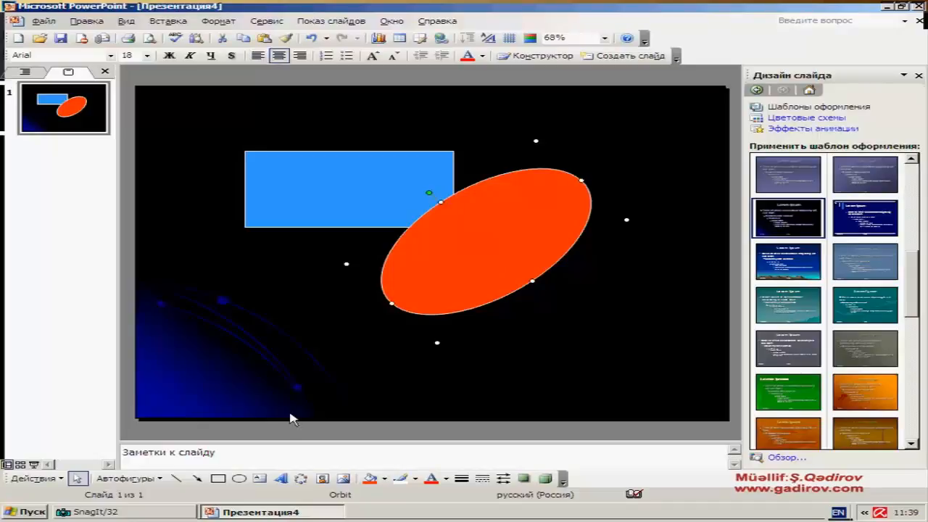
click(56, 480)
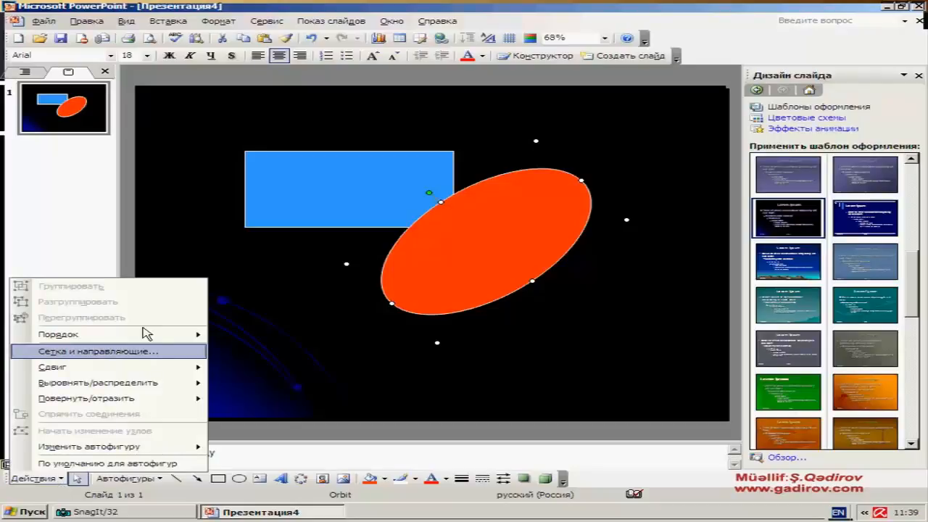
mouse_move(145, 335)
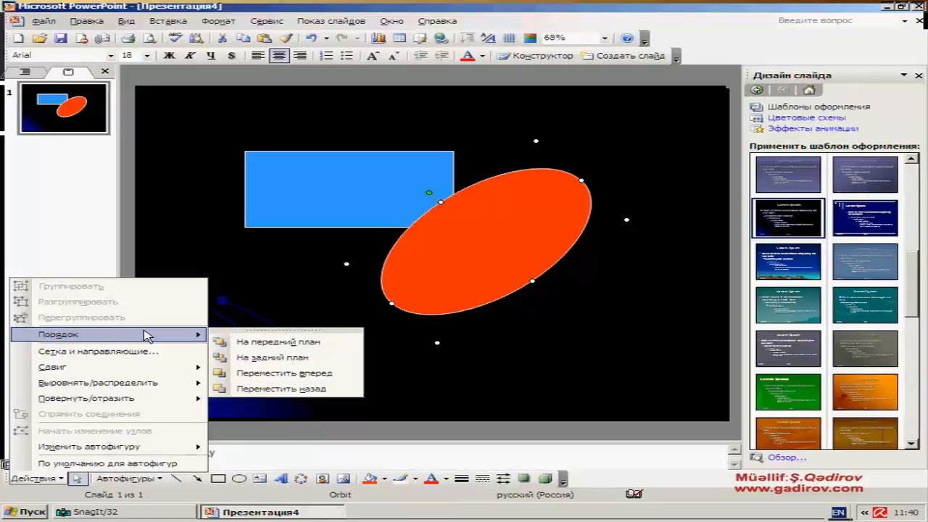
click(324, 367)
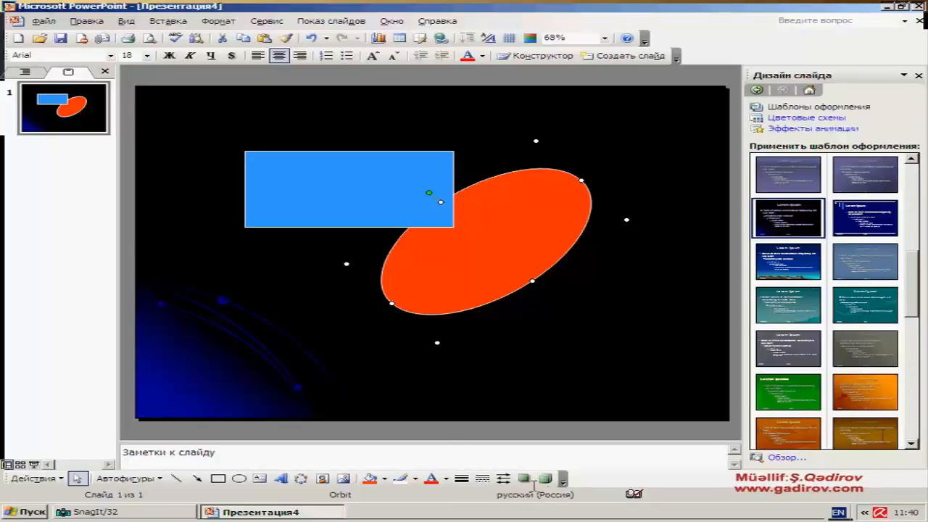
- Give the ellipse a 3-D style, and replace that effect with a shadow falling up and to the left
click(548, 484)
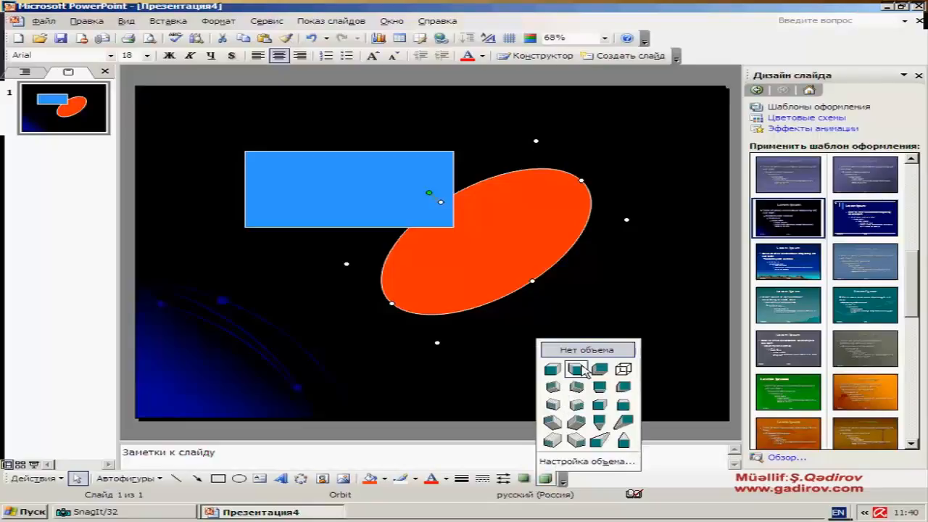
click(580, 370)
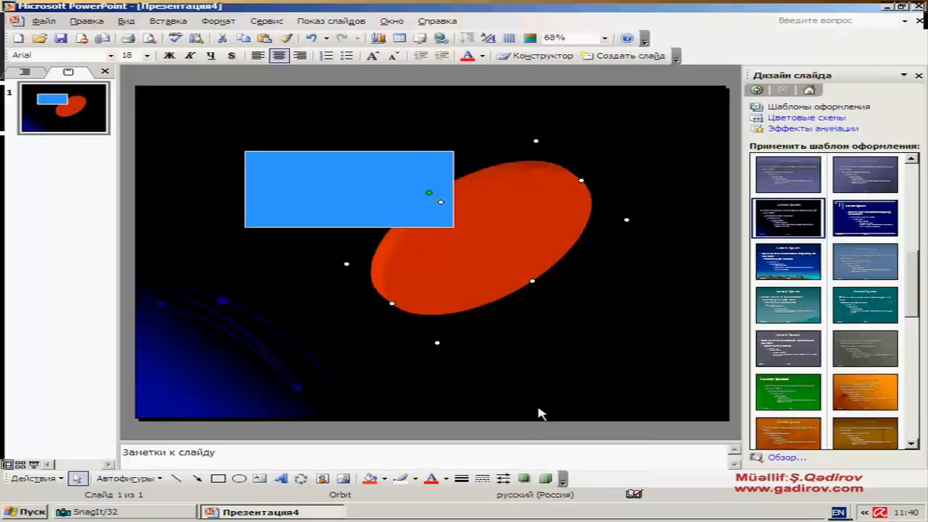
click(523, 478)
click(531, 368)
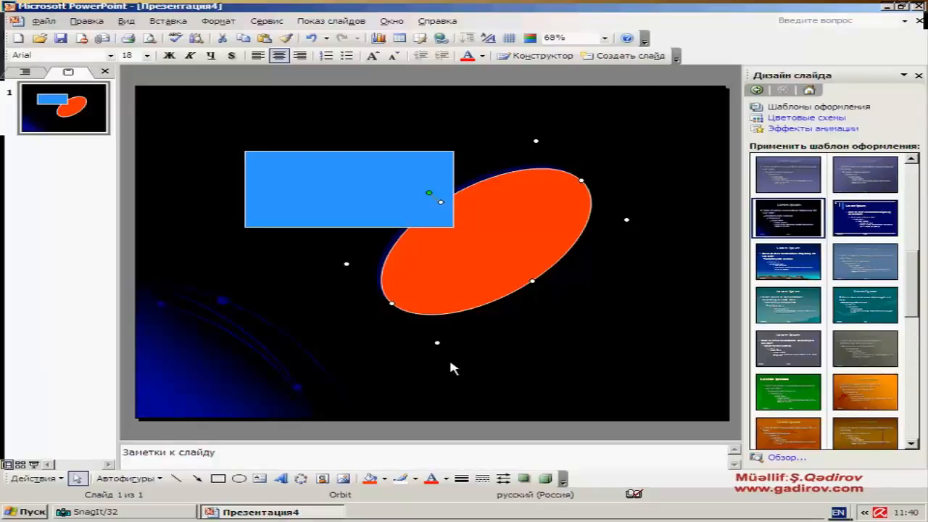
- Set the blue rectangle's height to 5 cm with its aspect ratio locked (сохранить пропорции)
click(379, 203)
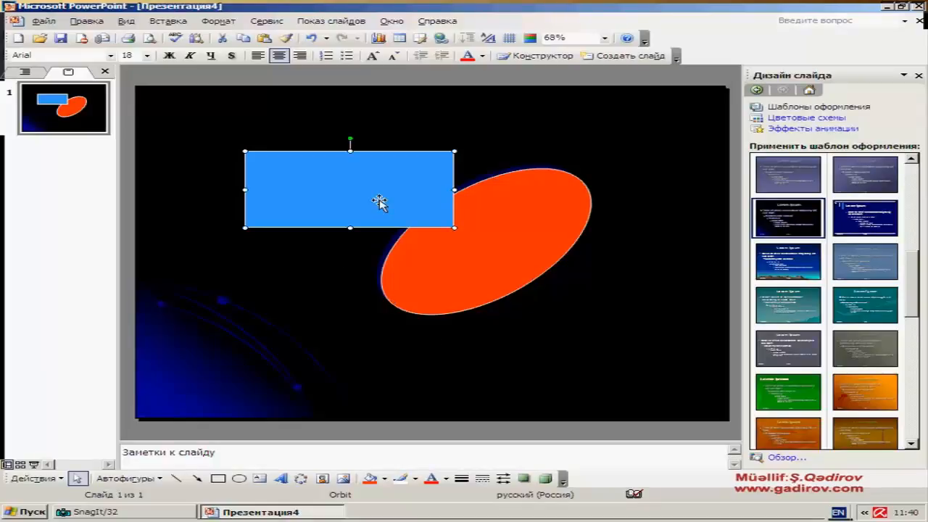
right_click(380, 201)
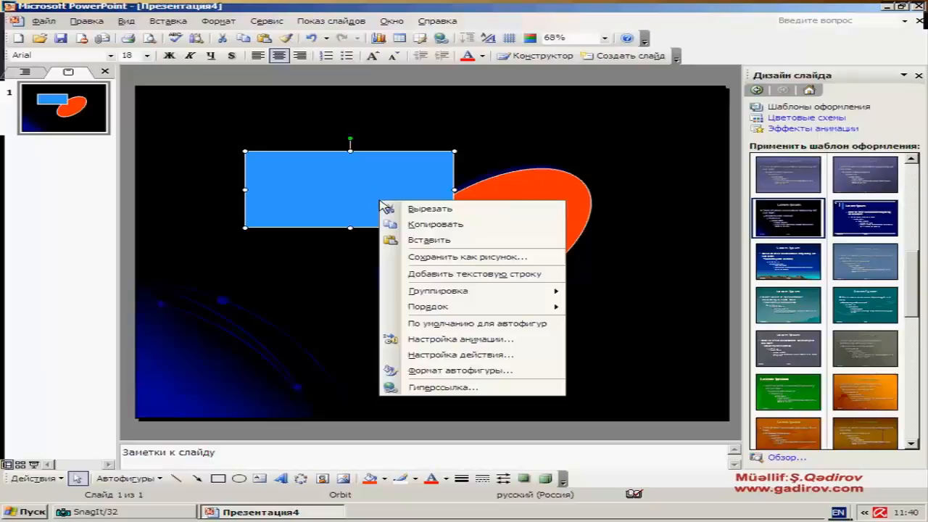
click(481, 372)
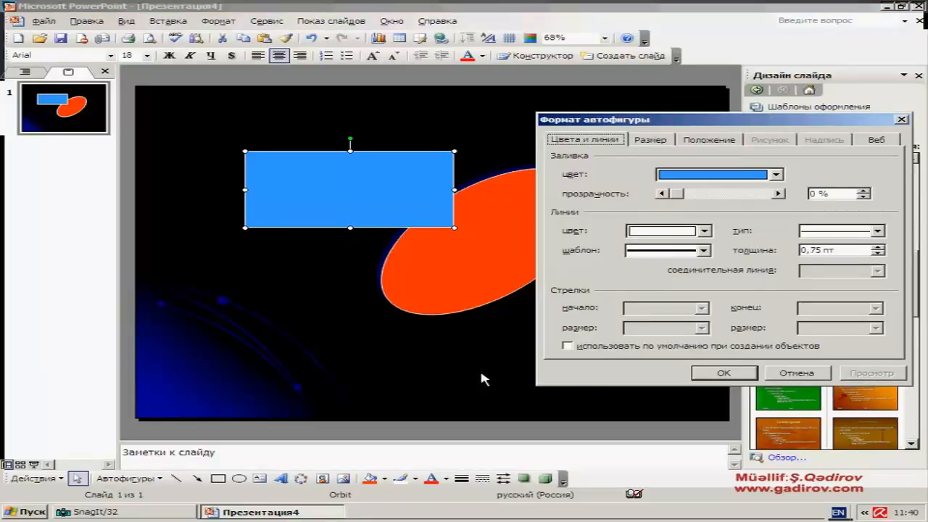
click(654, 140)
drag(717, 121, 636, 132)
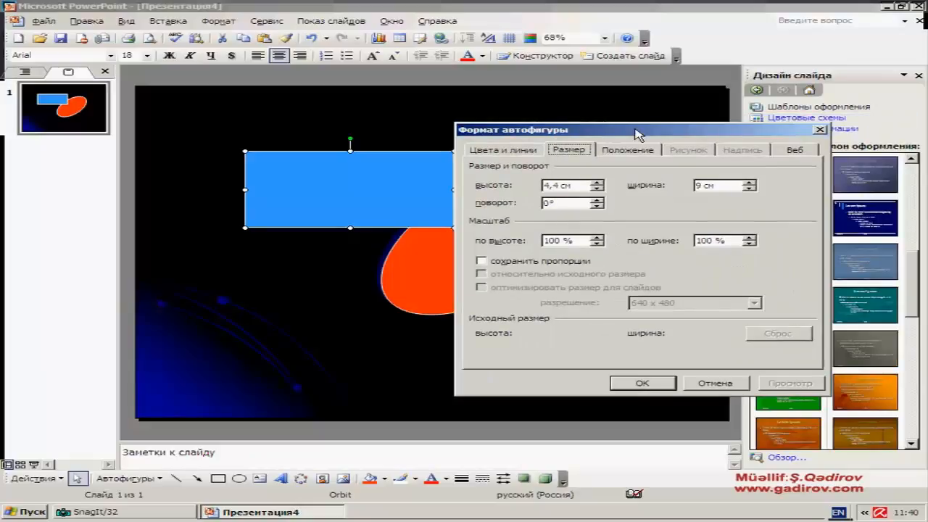
double_click(539, 185)
text(5)
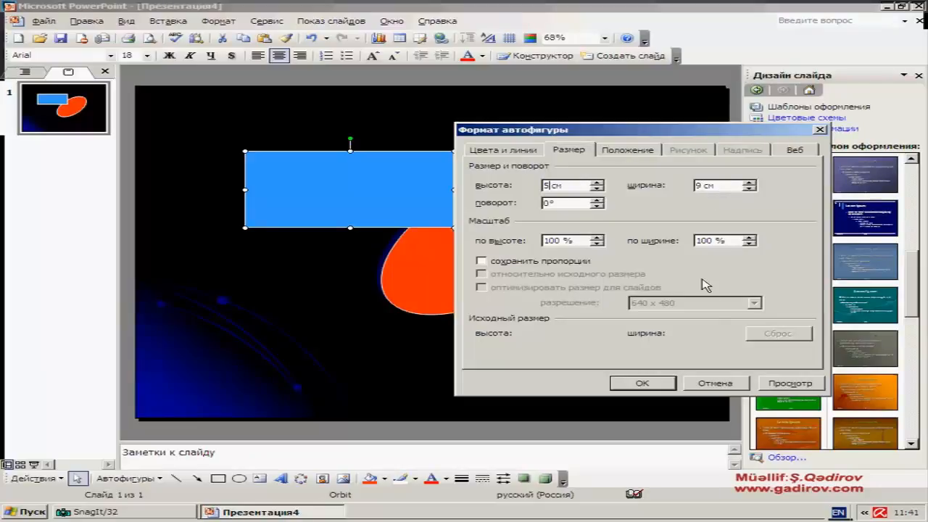
click(509, 263)
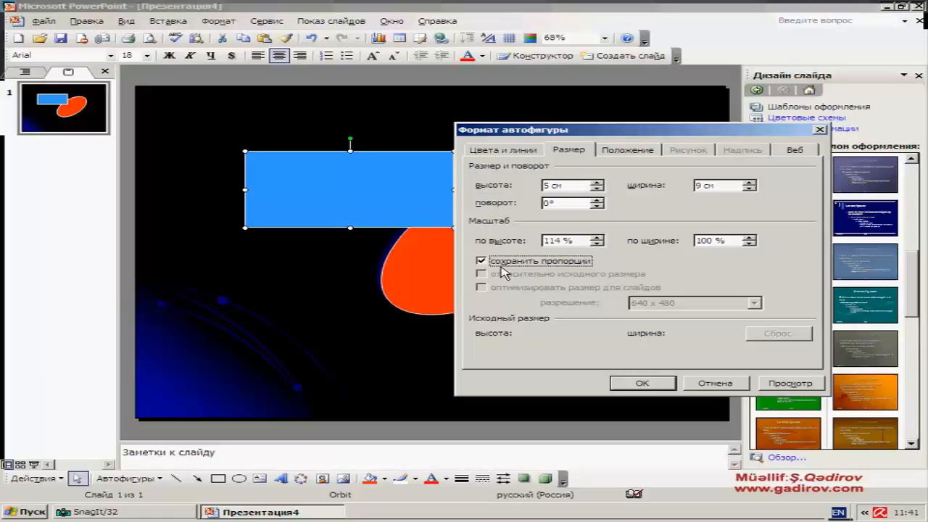
click(649, 384)
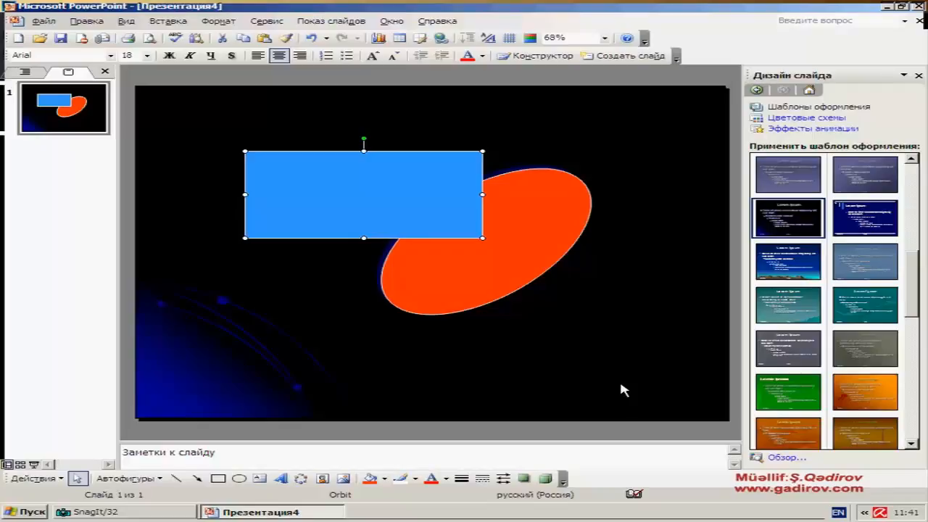
- Turn off the aspect ratio lock (сохранить пропорции) in the blue rectangle's format settings
right_click(421, 209)
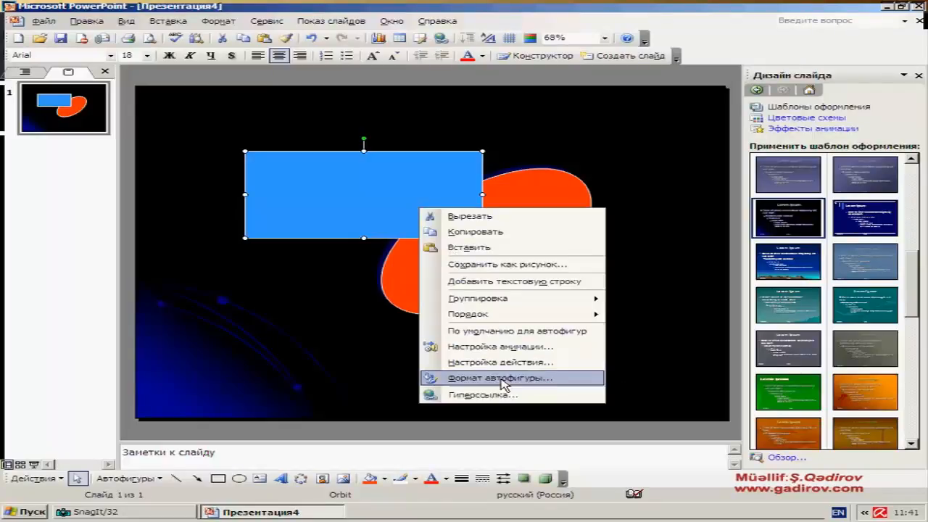
click(503, 378)
click(483, 261)
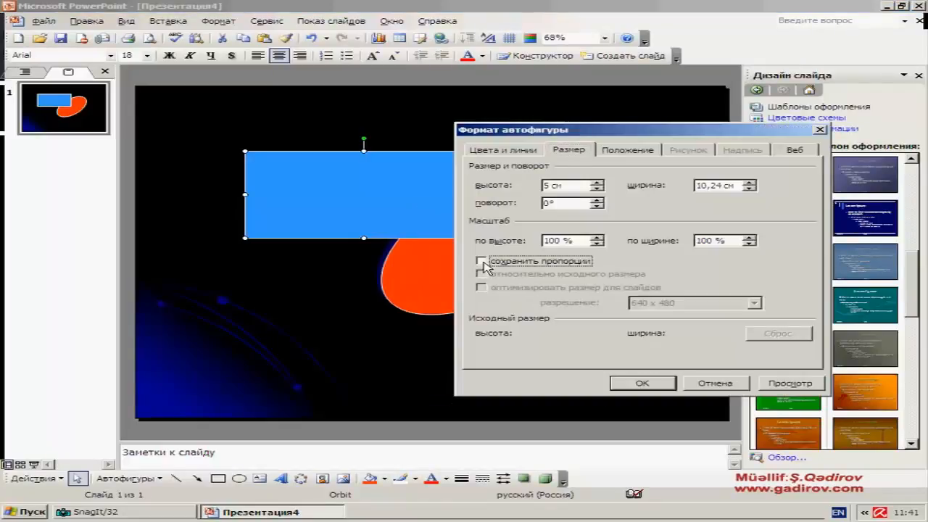
click(650, 386)
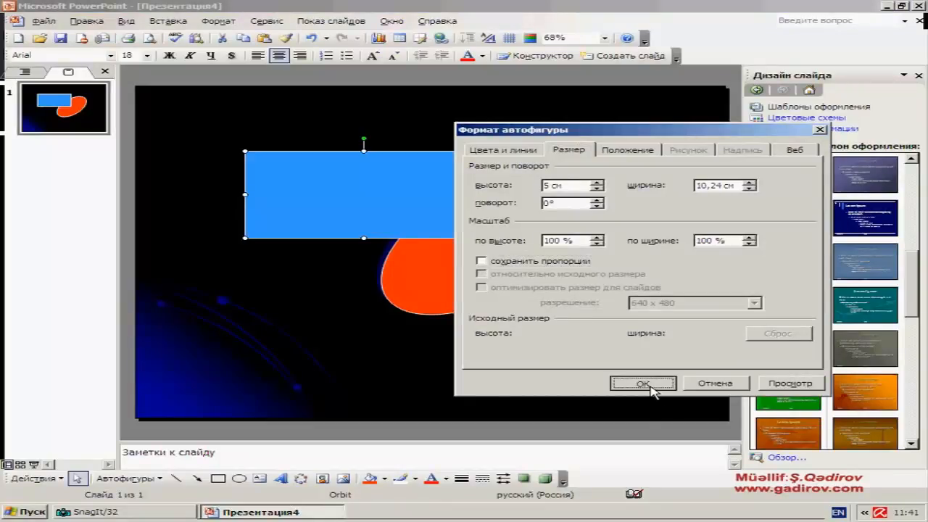